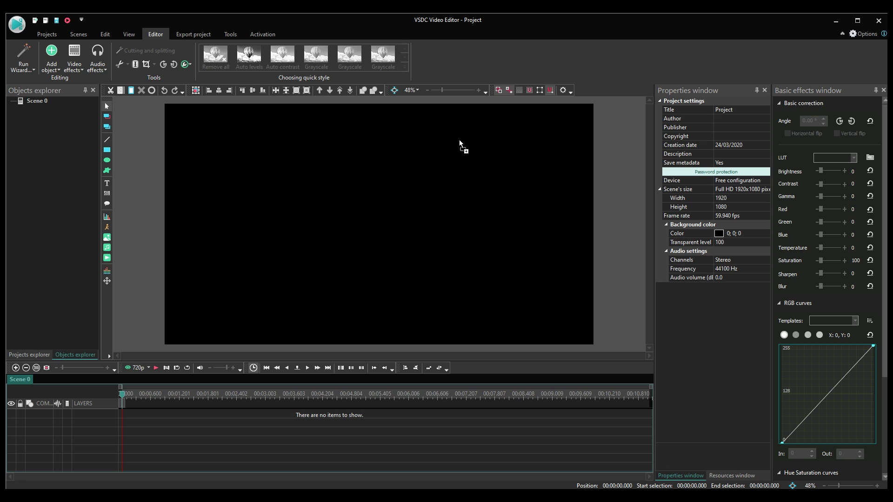
# Place the guitar-player.mp4 clip into the scene on Layer 1
pyautogui.click(372, 254)
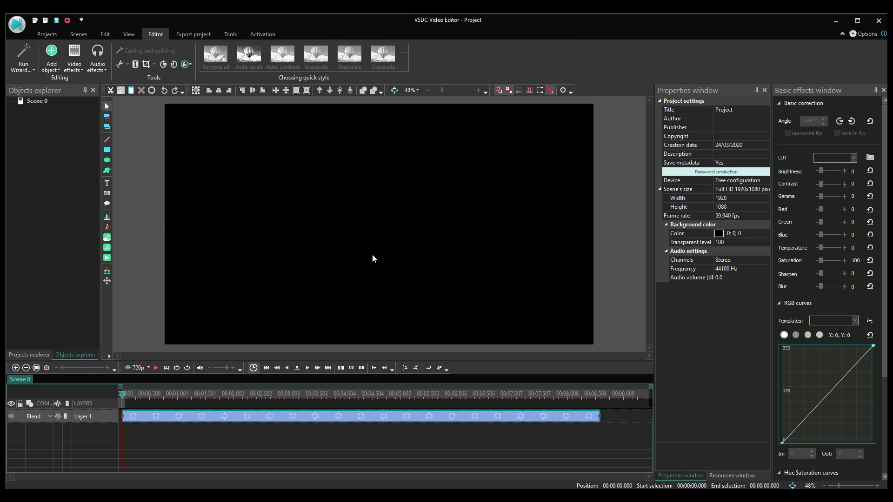
# At about 3.8 seconds, lower the clip's gamma to -60
pyautogui.click(336, 395)
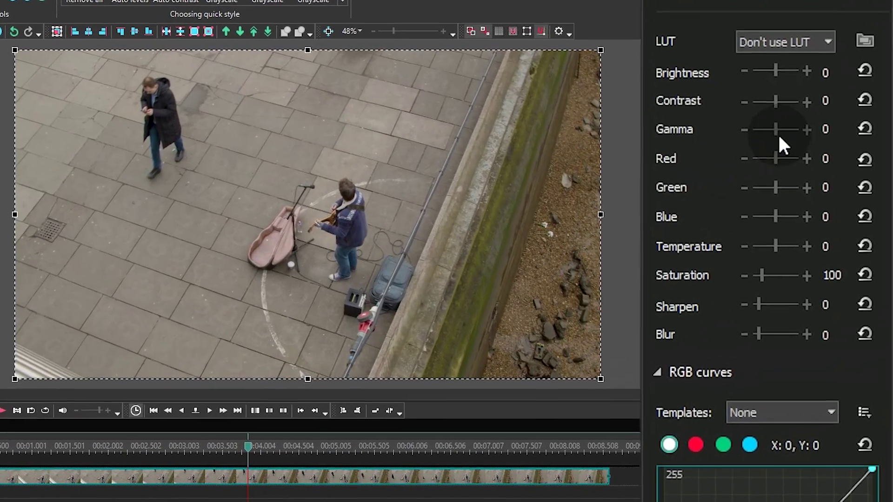
pyautogui.click(744, 129)
pyautogui.click(743, 129)
pyautogui.click(743, 129)
pyautogui.click(744, 129)
pyautogui.click(744, 129)
pyautogui.click(744, 129)
pyautogui.click(744, 129)
pyautogui.click(744, 129)
pyautogui.moveTo(744, 129); pyautogui.dragTo(744, 129)
pyautogui.click(744, 129)
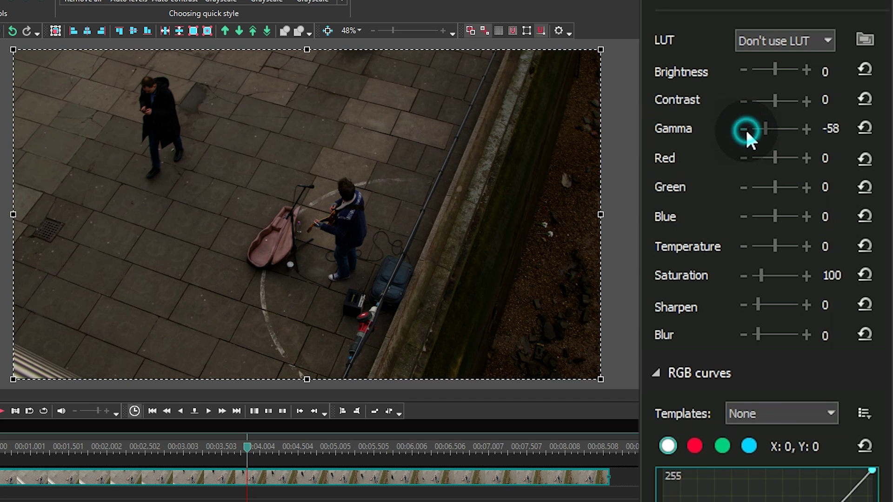
pyautogui.click(744, 129)
pyautogui.click(744, 129)
# Raise the clip's contrast to 15
pyautogui.click(806, 101)
pyautogui.moveTo(806, 101); pyautogui.dragTo(806, 101)
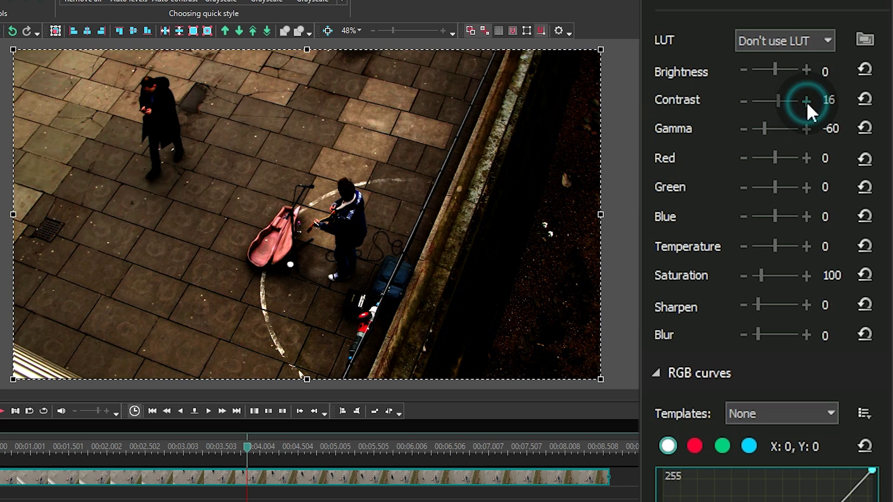
pyautogui.click(742, 99)
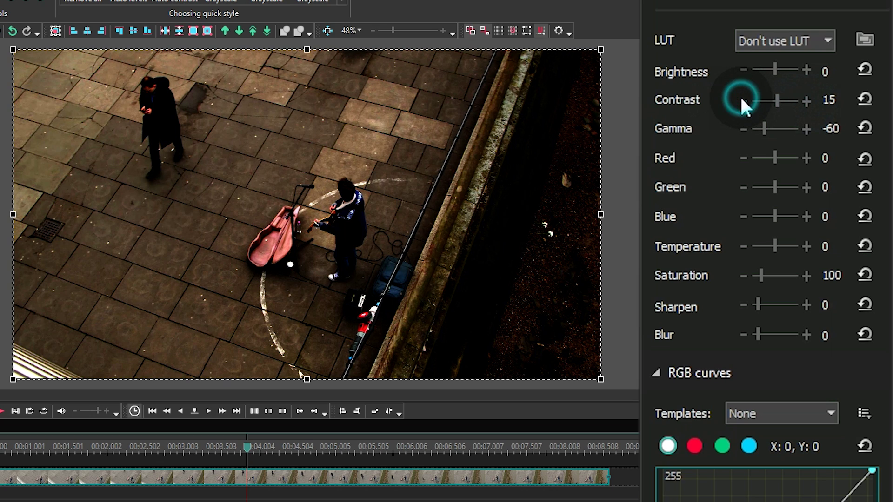
pyautogui.click(814, 100)
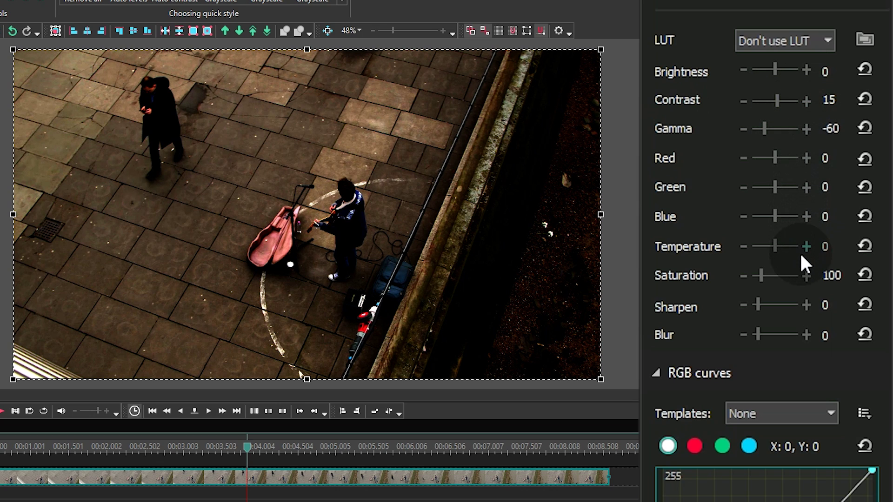
# Lower the clip's saturation to 60
pyautogui.click(745, 277)
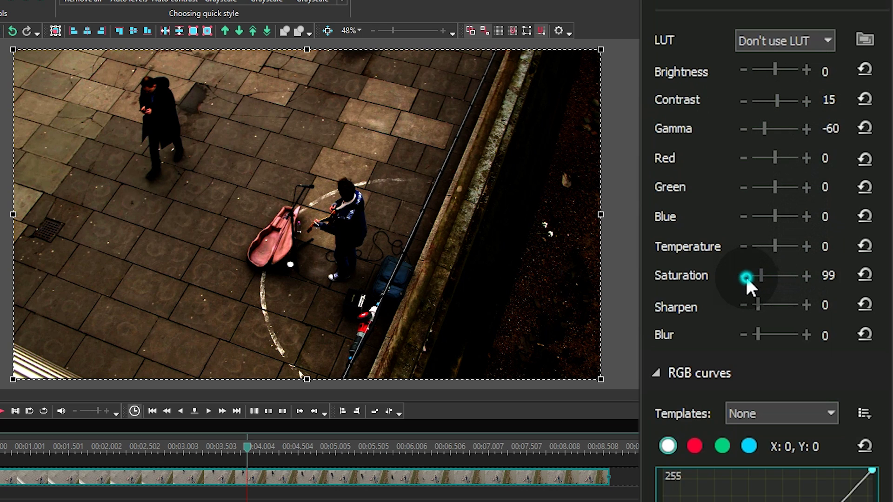
pyautogui.moveTo(745, 276); pyautogui.dragTo(745, 276)
pyautogui.click(745, 276)
pyautogui.click(745, 275)
pyautogui.click(744, 276)
pyautogui.click(744, 275)
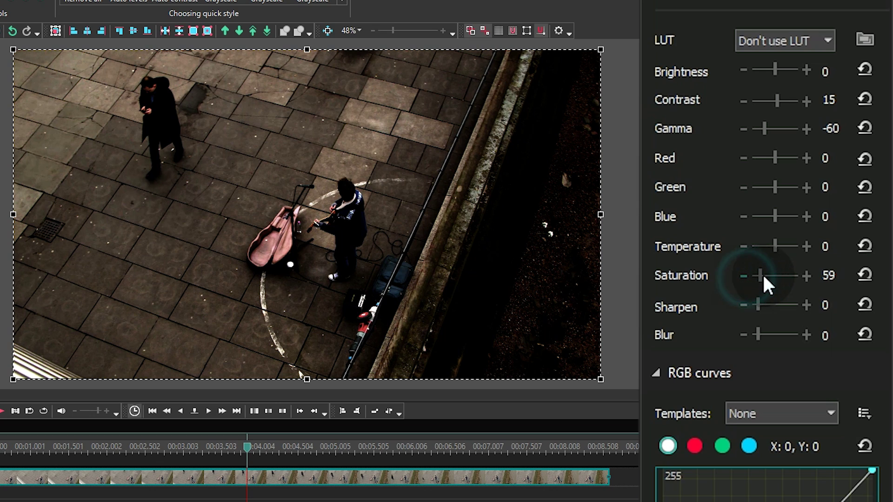
pyautogui.click(807, 273)
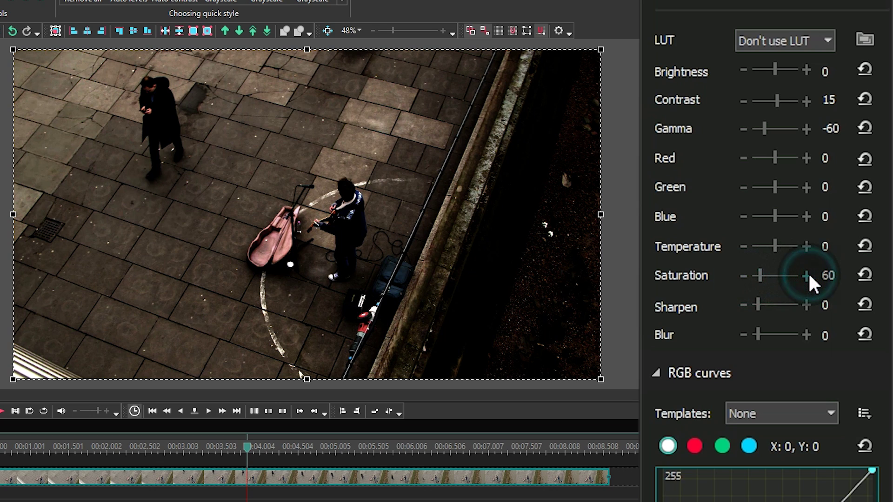
# Lower the clip's brightness to -9
pyautogui.click(742, 71)
pyautogui.click(742, 71)
pyautogui.click(743, 71)
pyautogui.click(742, 71)
pyautogui.click(742, 71)
pyautogui.click(742, 71)
pyautogui.click(743, 71)
pyautogui.click(742, 71)
pyautogui.click(742, 70)
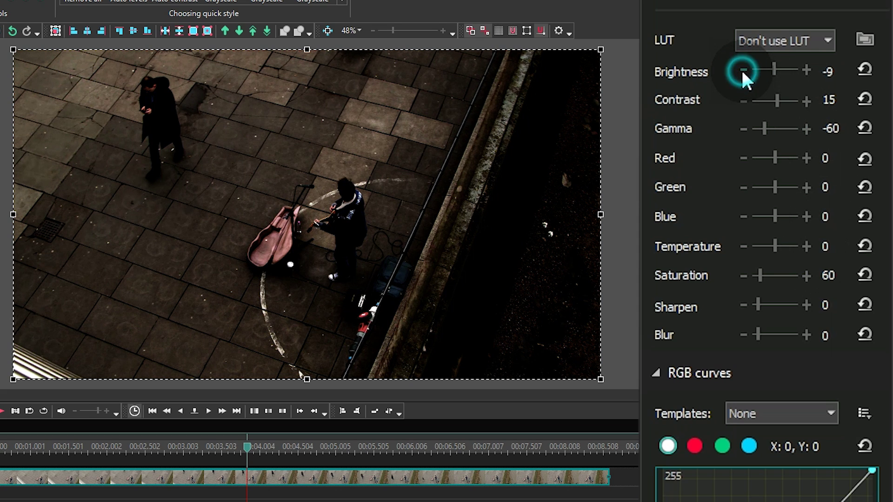
pyautogui.click(742, 71)
# On the white RGB curve, add a midpoint, lift shadows 56→75 and lower highlights 209→187
pyautogui.scroll(-5, 743, 74)
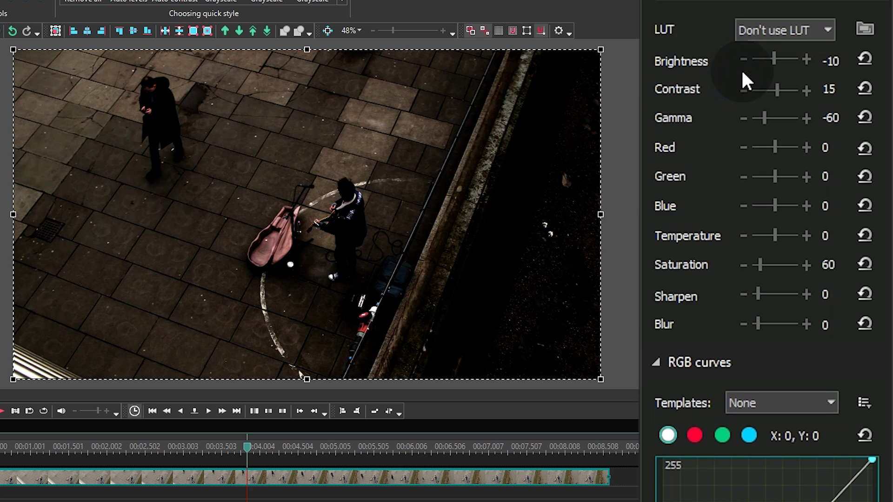
pyautogui.scroll(-2, 742, 74)
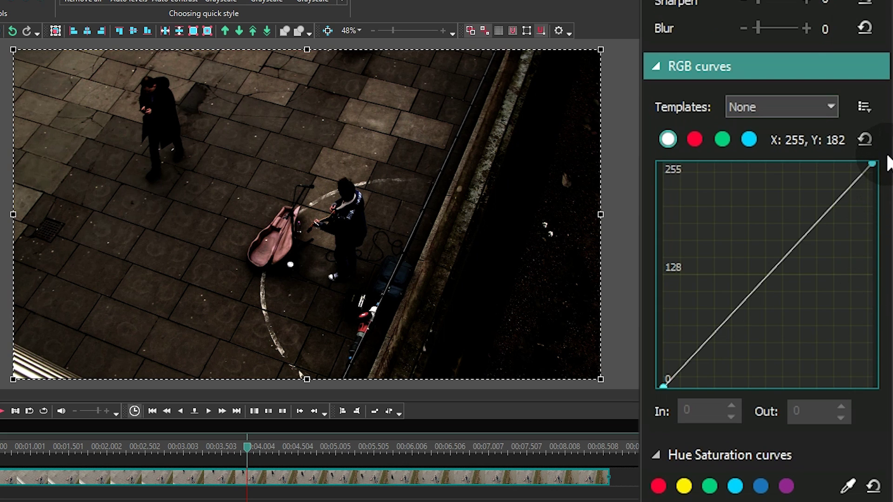
pyautogui.click(667, 140)
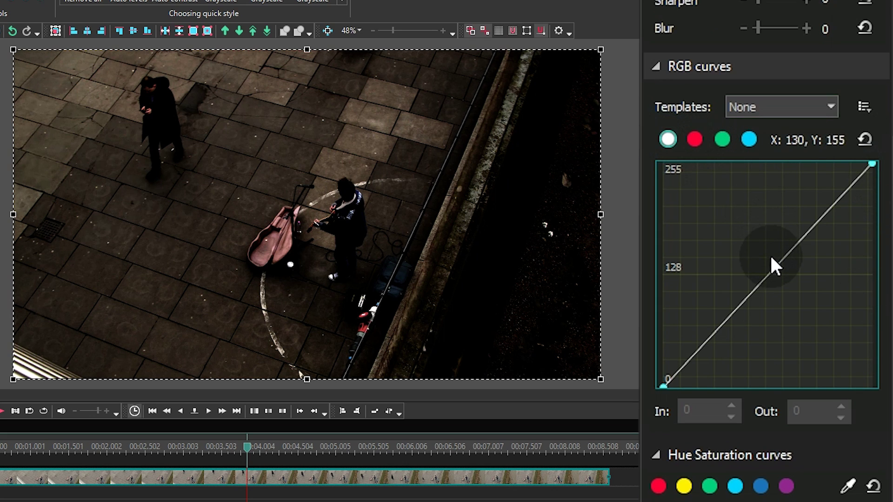
pyautogui.click(764, 275)
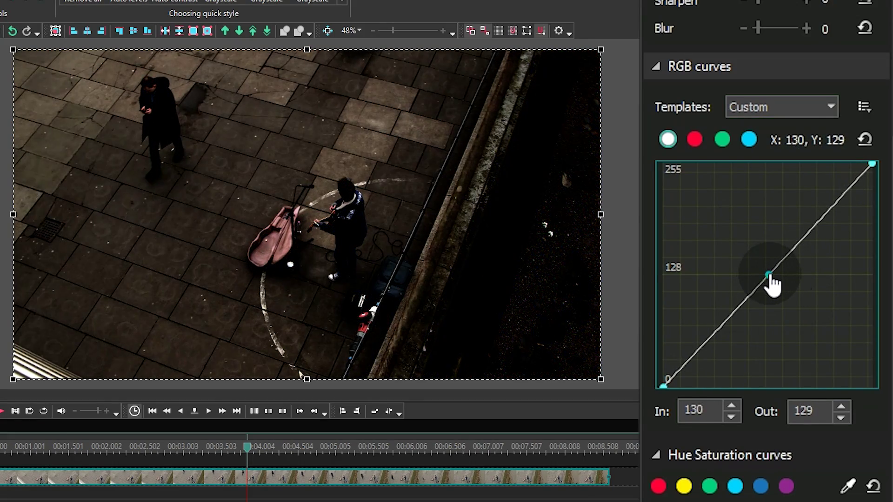
pyautogui.click(715, 327)
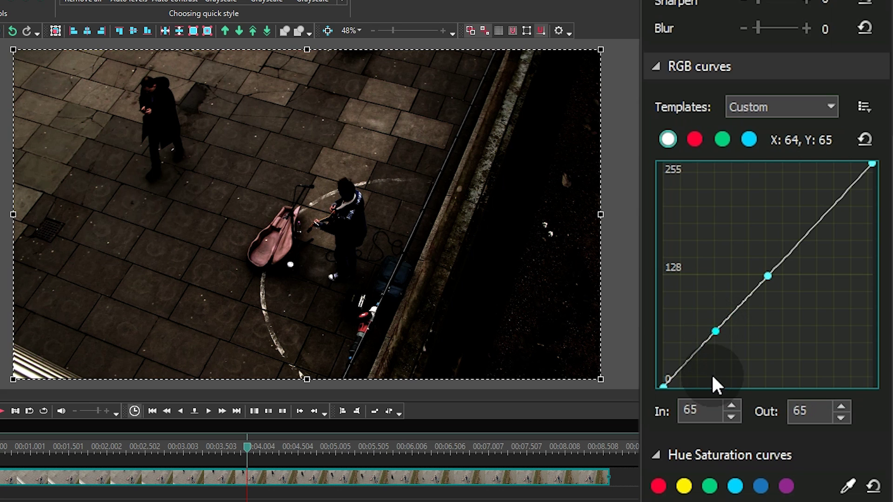
pyautogui.moveTo(715, 331); pyautogui.dragTo(708, 323)
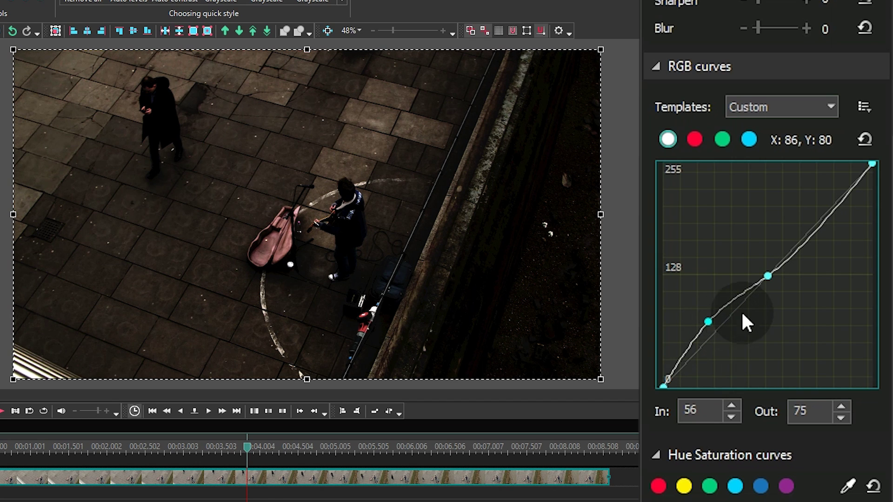
pyautogui.click(822, 218)
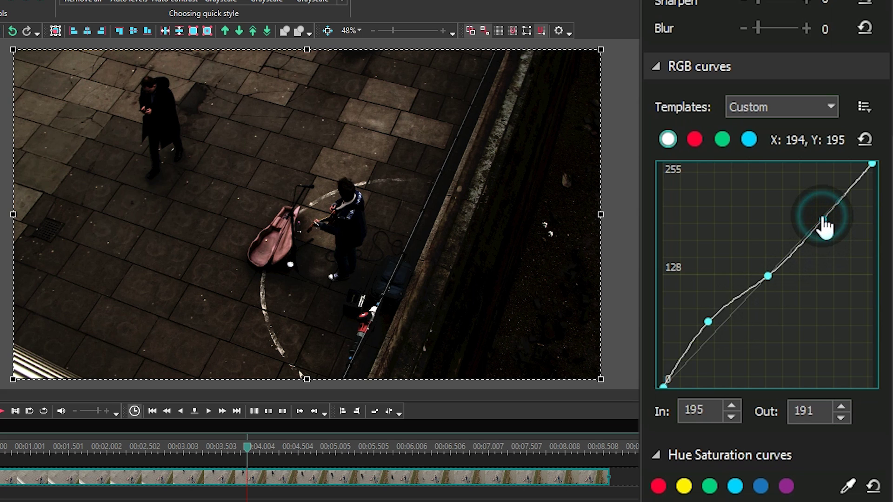
pyautogui.moveTo(822, 219)
pyautogui.mouseDown()
pyautogui.moveTo(834, 224)
pyautogui.moveTo(831, 215)
pyautogui.moveTo(843, 232)
pyautogui.moveTo(827, 225)
pyautogui.moveTo(833, 230)
pyautogui.mouseUp()
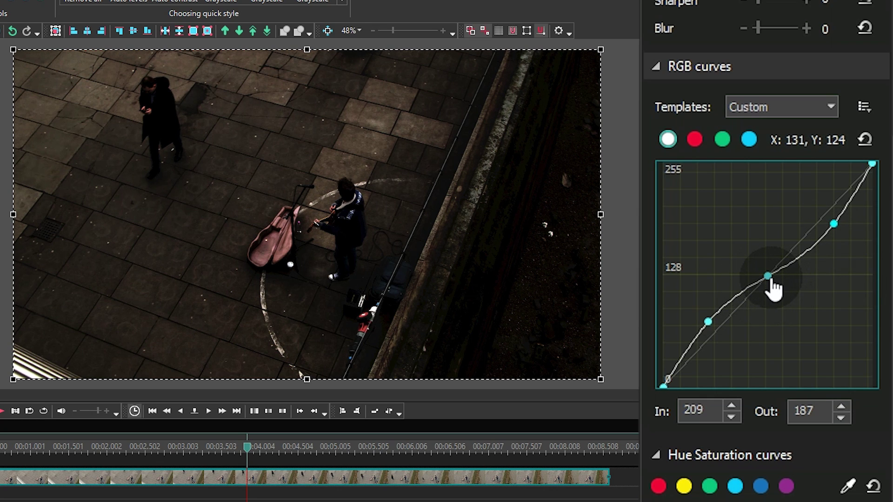
# Pull the red curve's midpoint down so 140 maps to 116
pyautogui.click(697, 147)
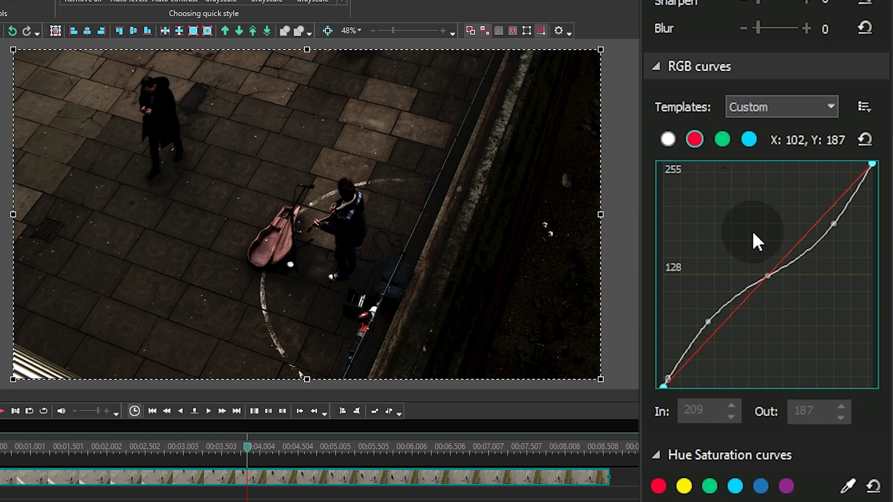
pyautogui.click(765, 275)
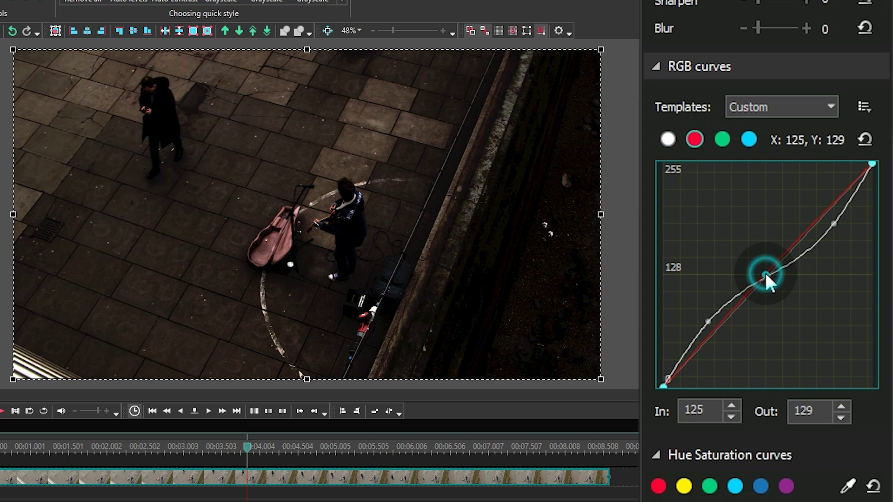
pyautogui.moveTo(765, 275); pyautogui.dragTo(777, 286)
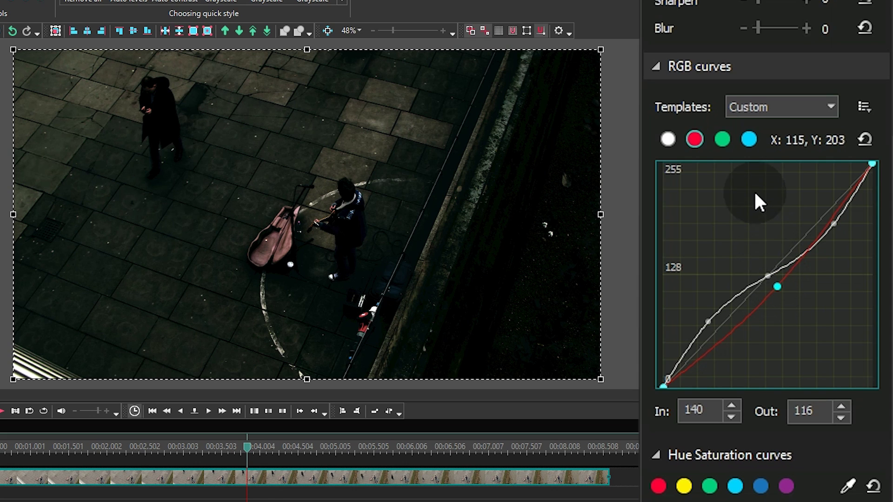
# Raise the blue curve so 112 maps to 139, then reselect the clip on the timeline
pyautogui.click(747, 147)
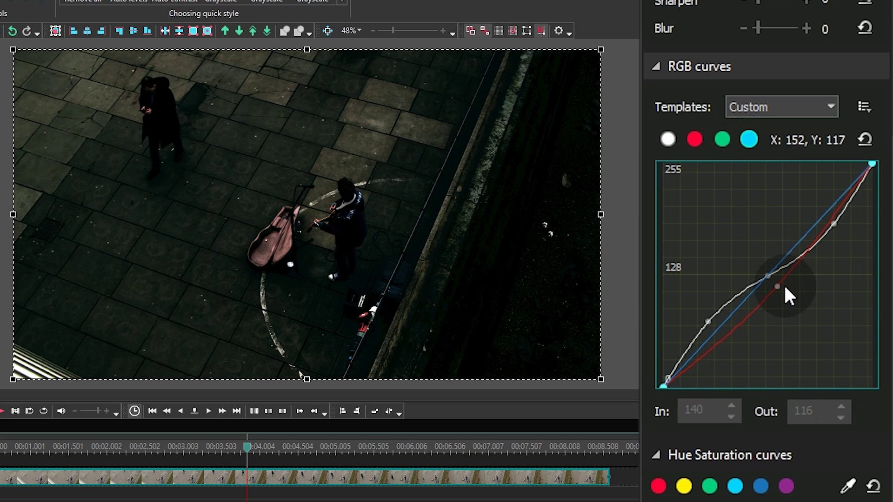
pyautogui.click(766, 276)
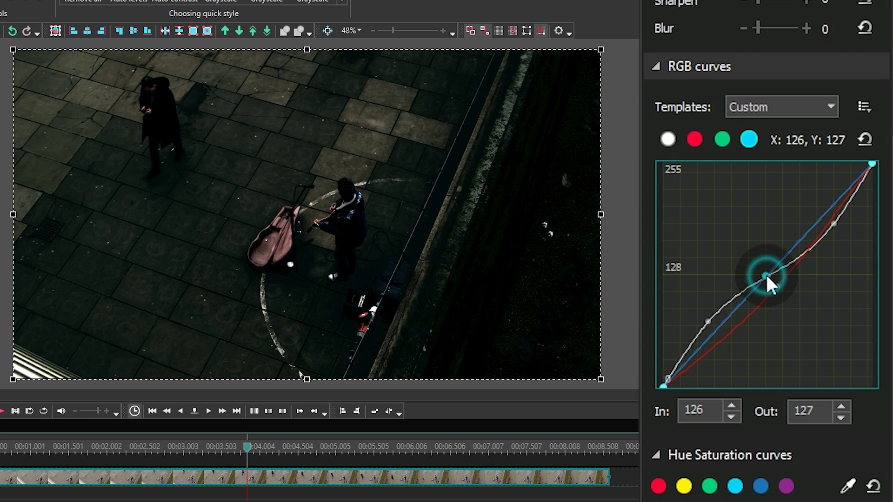
pyautogui.moveTo(766, 278); pyautogui.dragTo(754, 265)
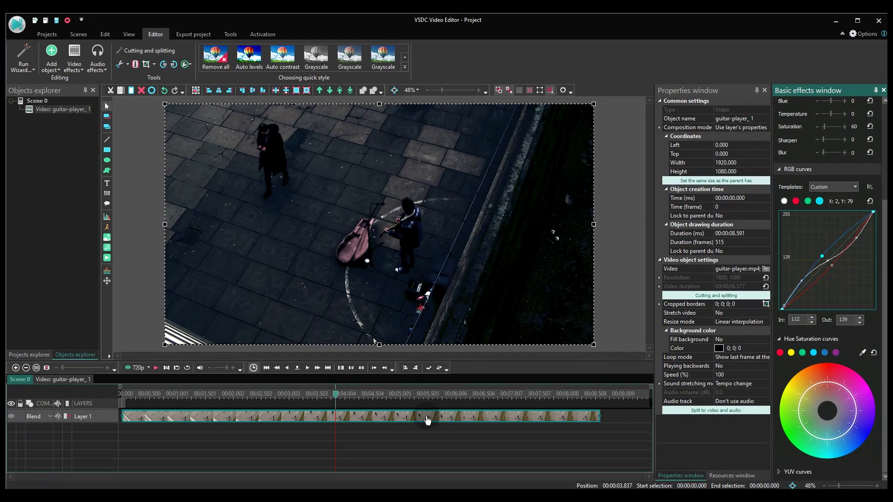
pyautogui.click(425, 418)
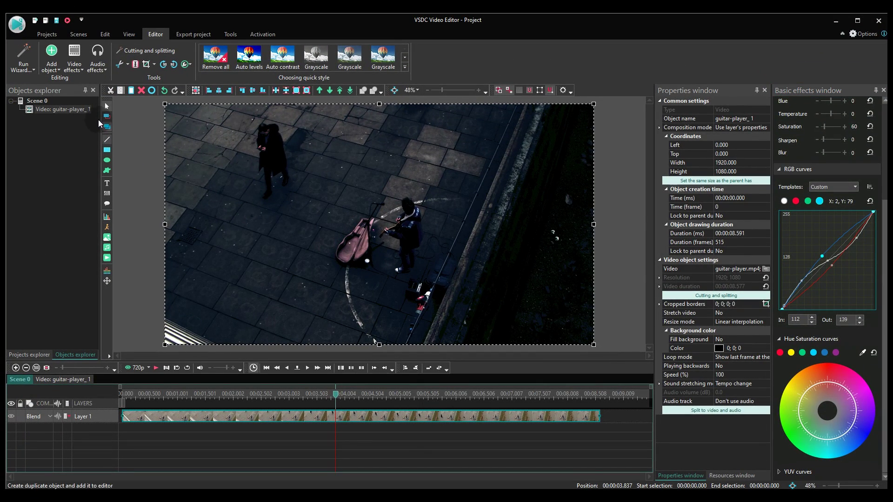
pyautogui.click(74, 65)
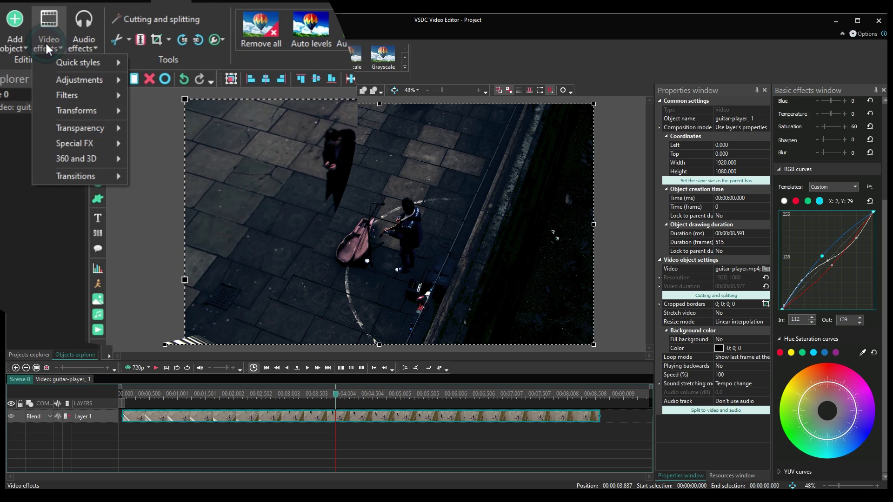
# Choose the Noise filter from Video effects > Filters for the clip
pyautogui.click(82, 97)
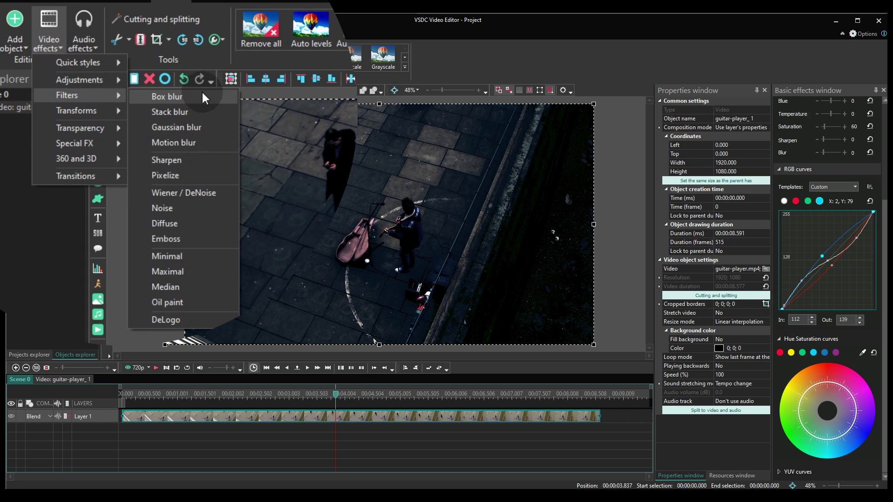
pyautogui.click(203, 208)
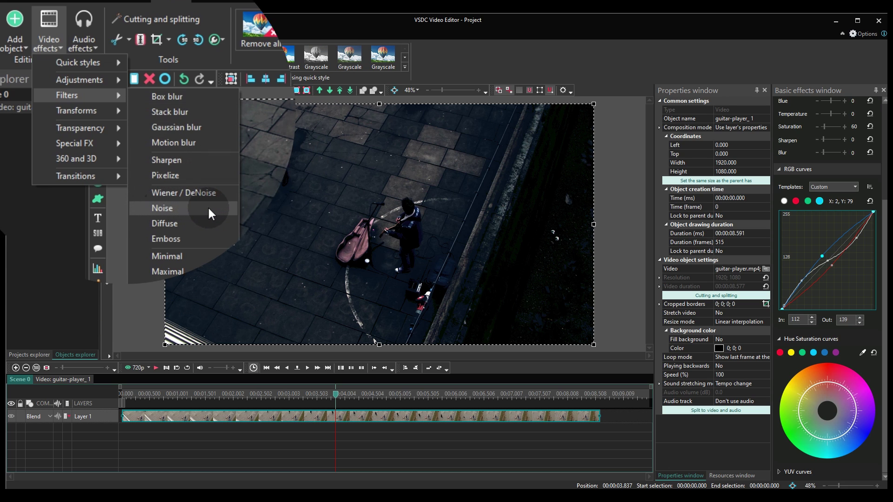
pyautogui.click(200, 208)
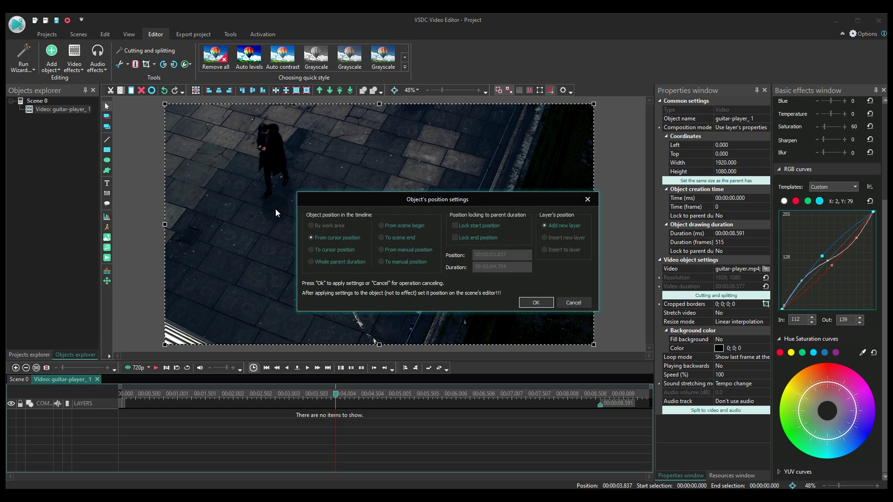
# Add the Noise 1 effect with Noise levels at 2 and Mono set to False
pyautogui.click(530, 303)
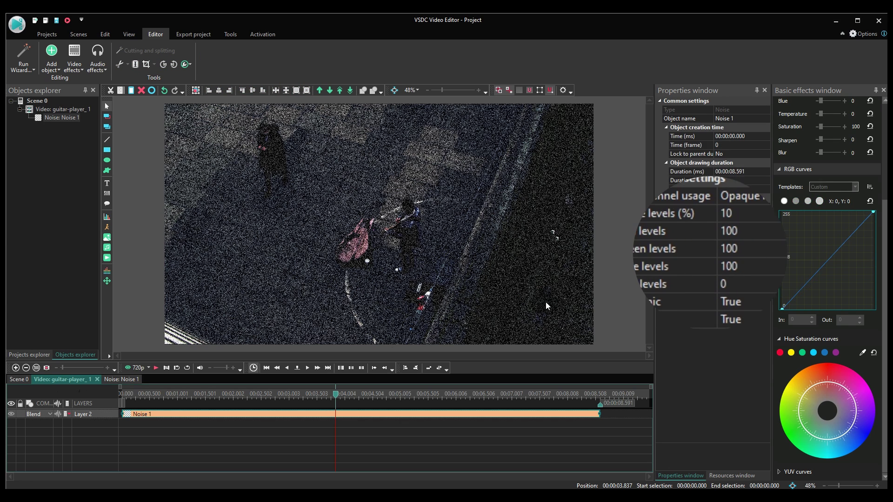
pyautogui.click(748, 213)
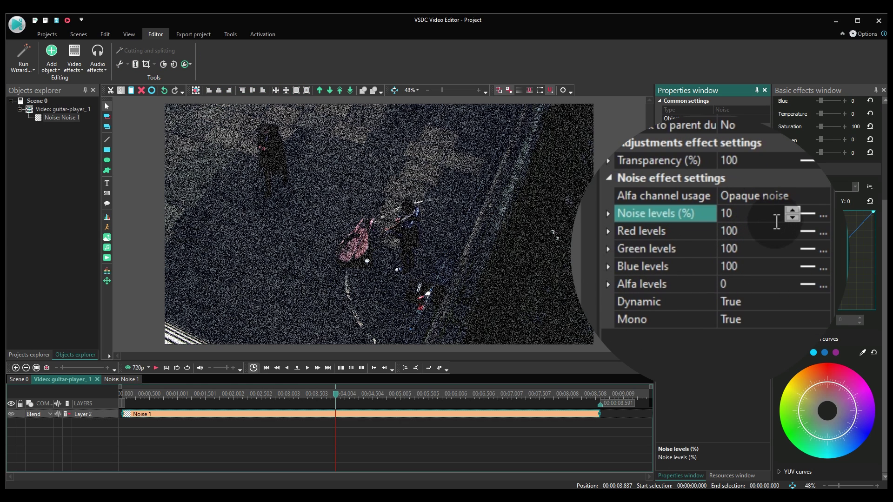
pyautogui.click(793, 217)
pyautogui.click(792, 218)
pyautogui.click(792, 217)
pyautogui.click(793, 217)
pyautogui.click(793, 217)
pyautogui.write('2')
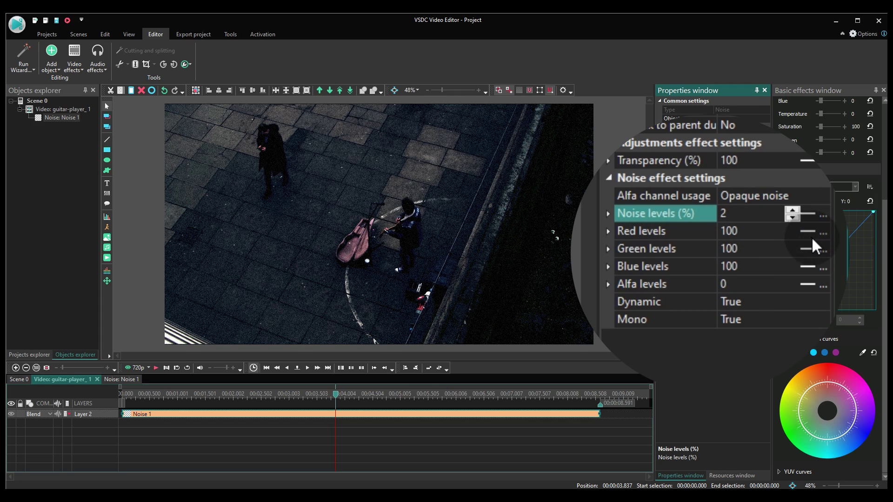
pyautogui.click(781, 301)
pyautogui.click(783, 319)
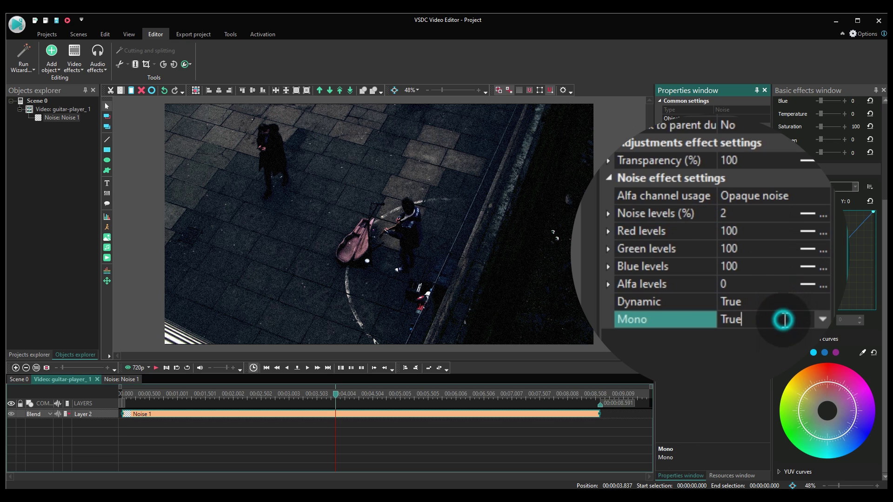
pyautogui.click(819, 321)
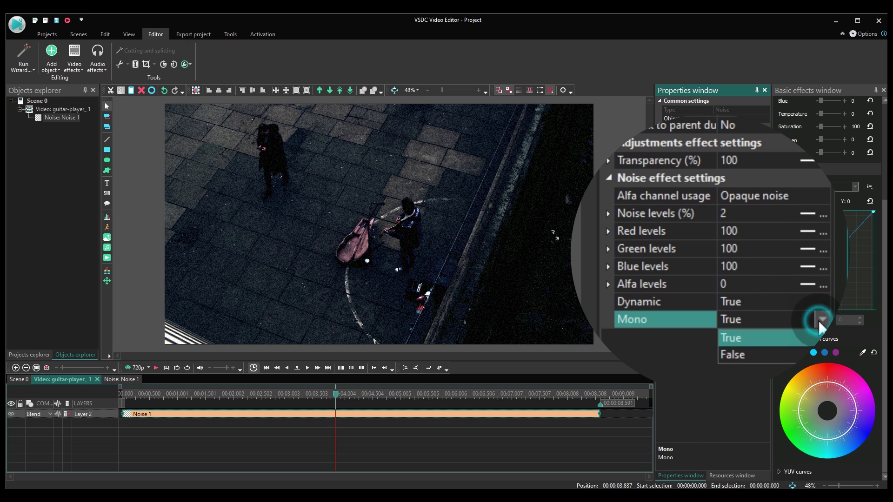
pyautogui.click(807, 352)
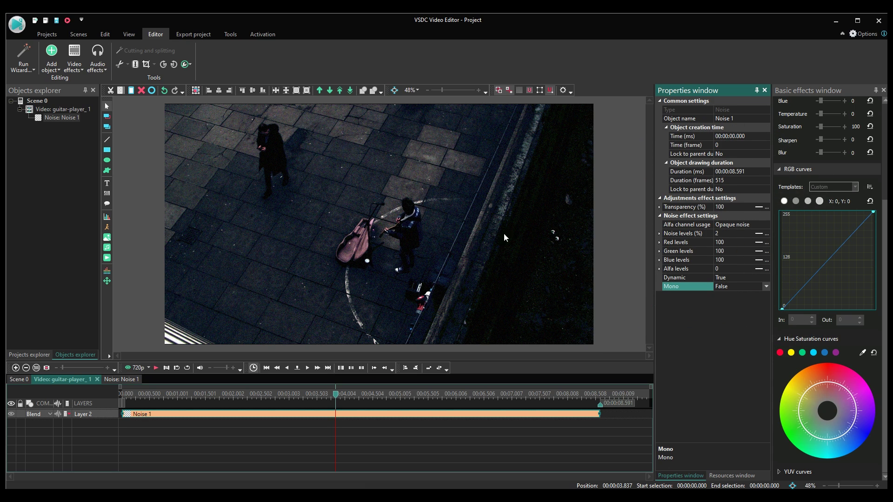
# Pick Borders from Video effects > Transparency for the clip
pyautogui.click(79, 70)
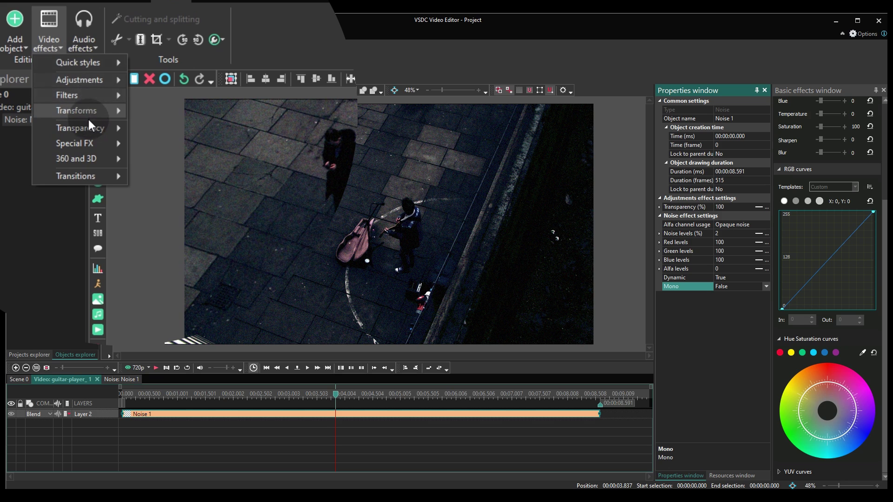
pyautogui.moveTo(88, 125)
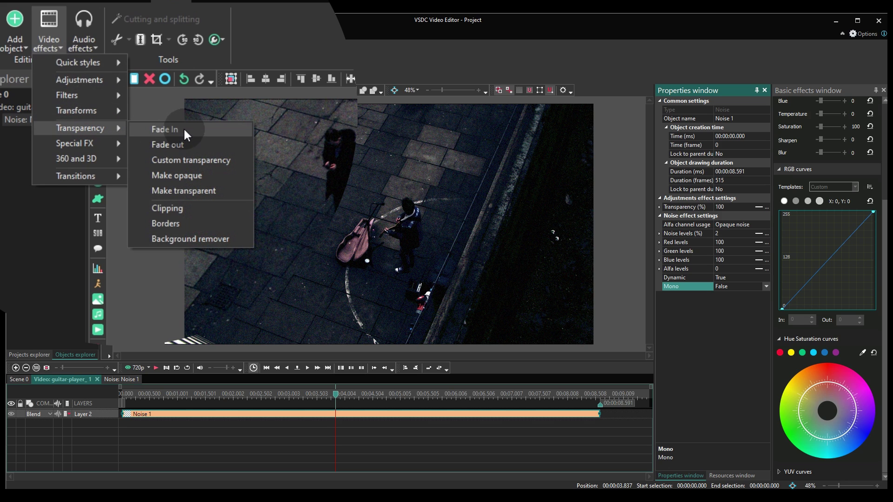
pyautogui.click(153, 226)
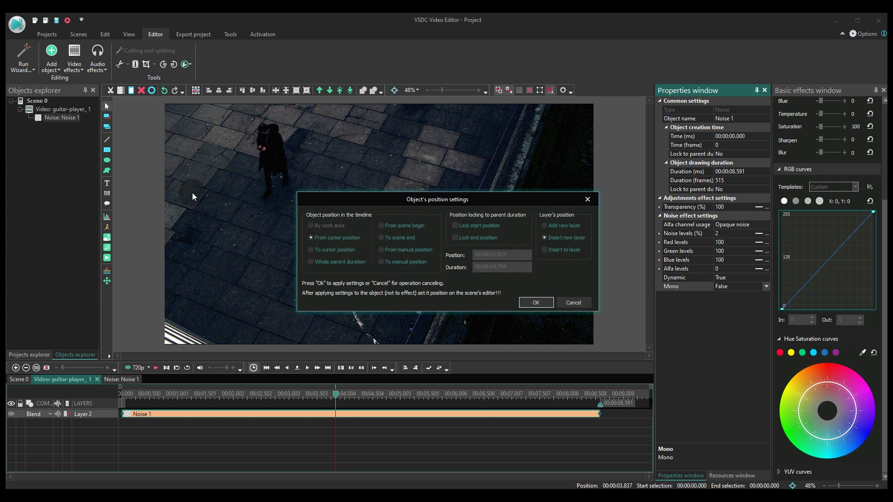
# Add Border 1 in Transparent mode at Top and bottom with border size 300
pyautogui.click(536, 303)
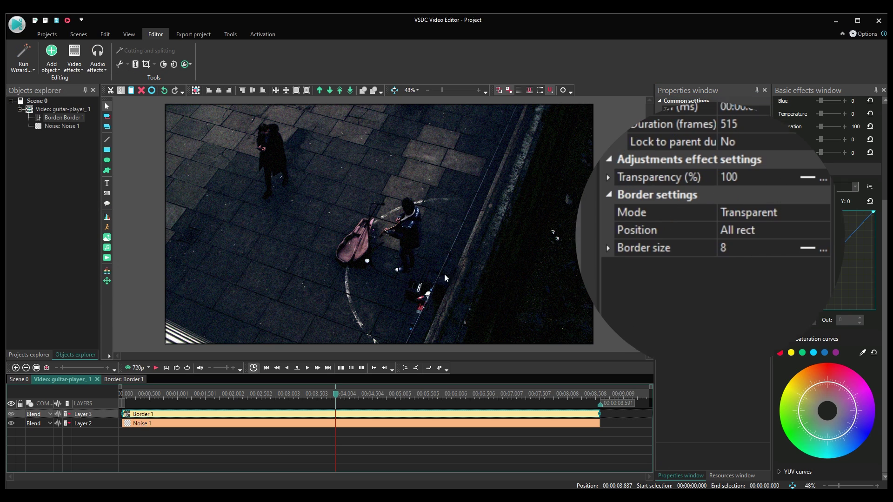
pyautogui.click(790, 213)
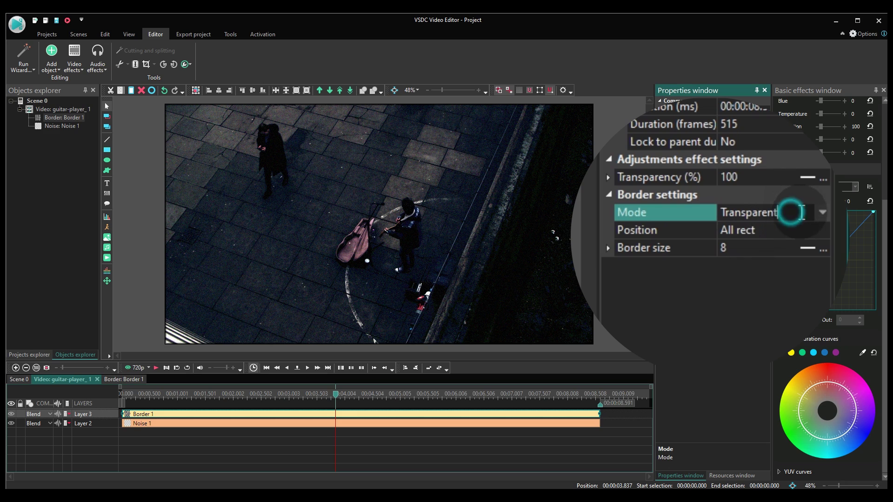
pyautogui.click(816, 210)
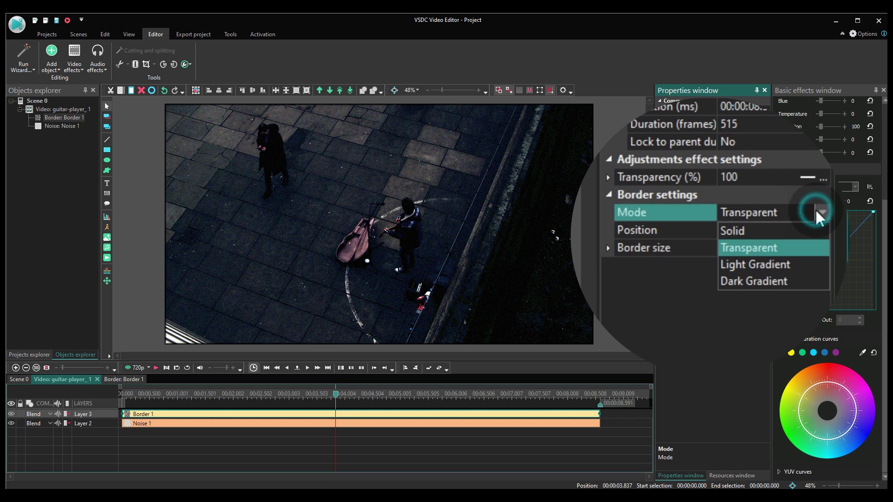
pyautogui.click(761, 249)
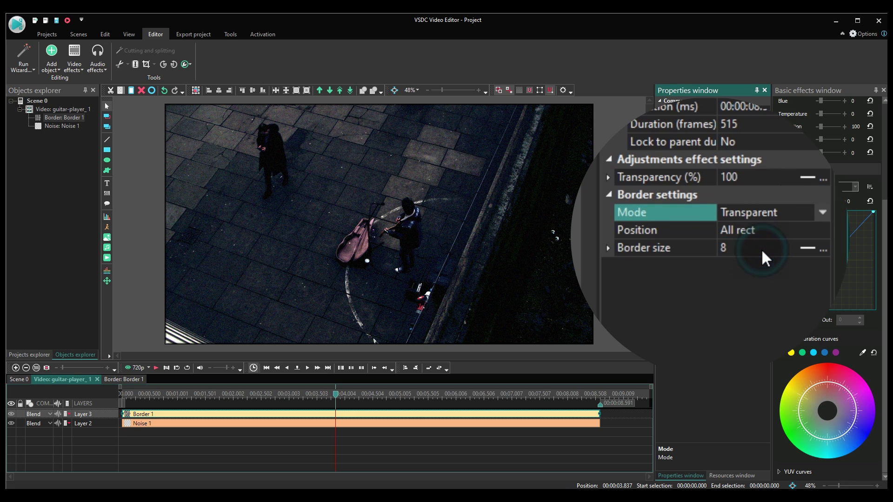
pyautogui.click(773, 230)
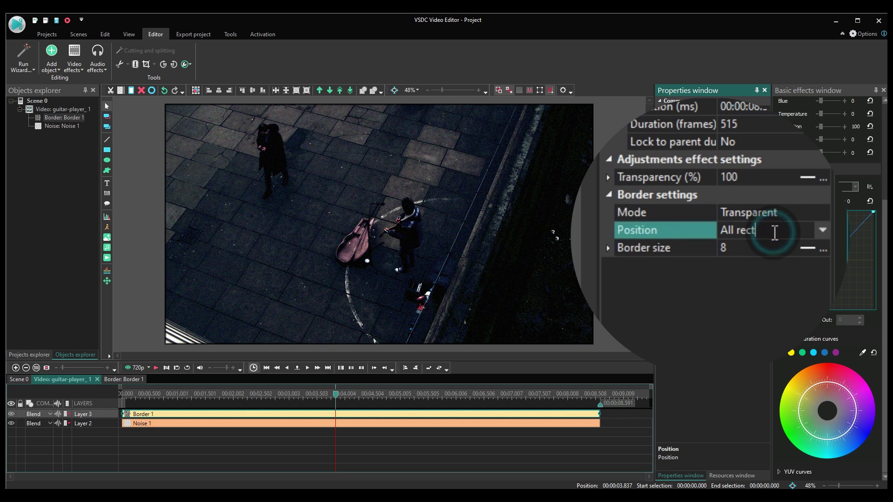
pyautogui.click(820, 231)
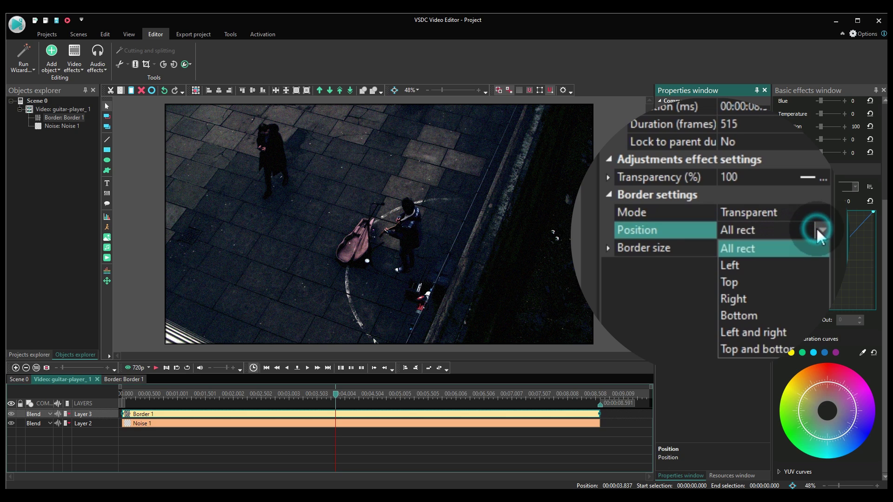
pyautogui.click(786, 350)
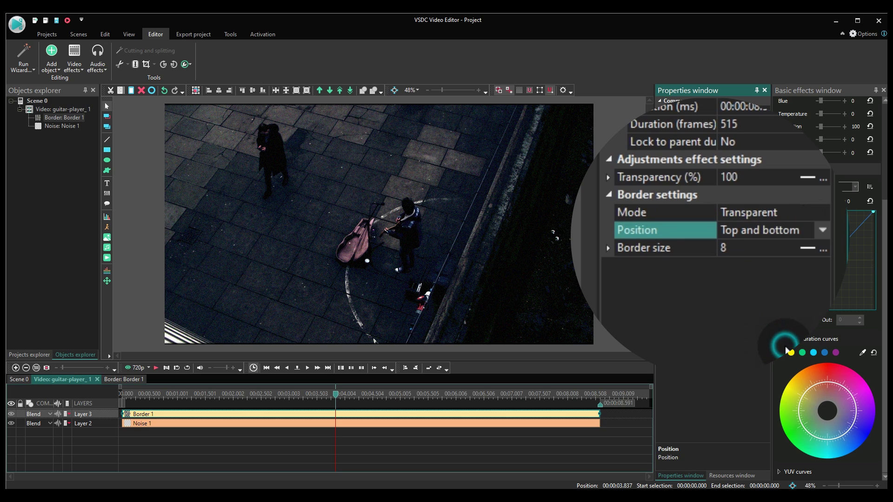
pyautogui.click(756, 249)
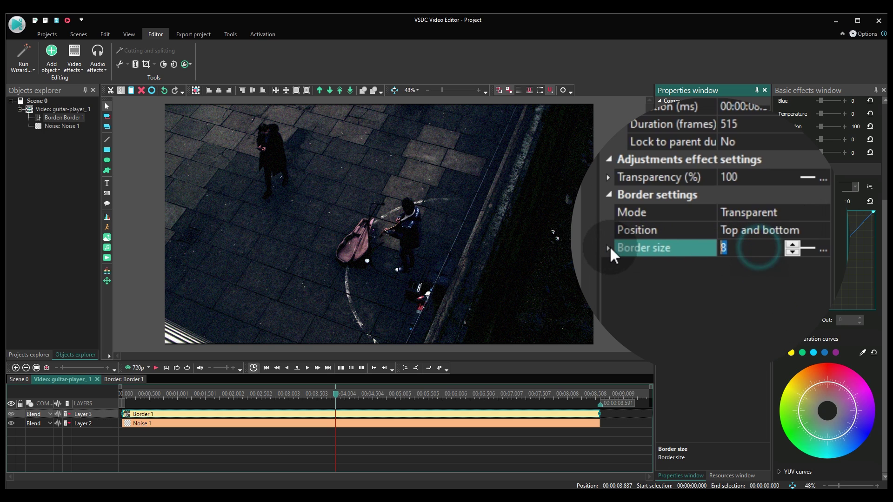
pyautogui.write('300')
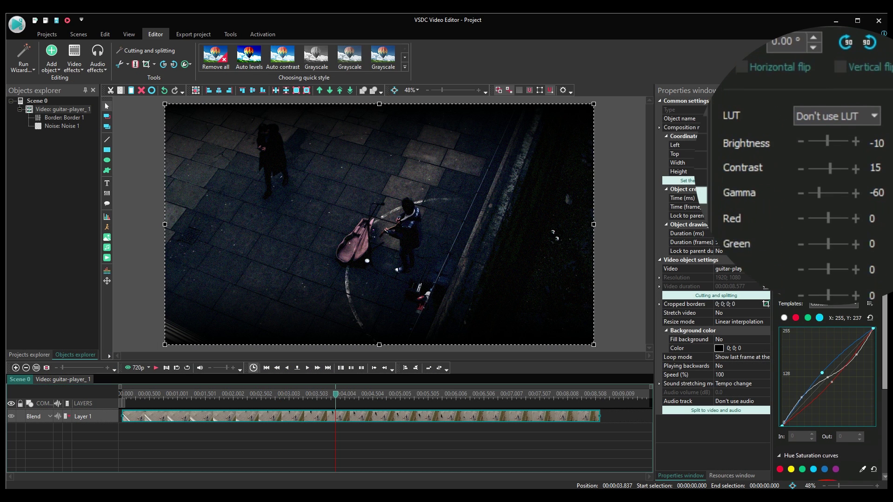
# Set the clip's LUT to 9. Night dive in Basic effects
pyautogui.scroll(1, 828, 381)
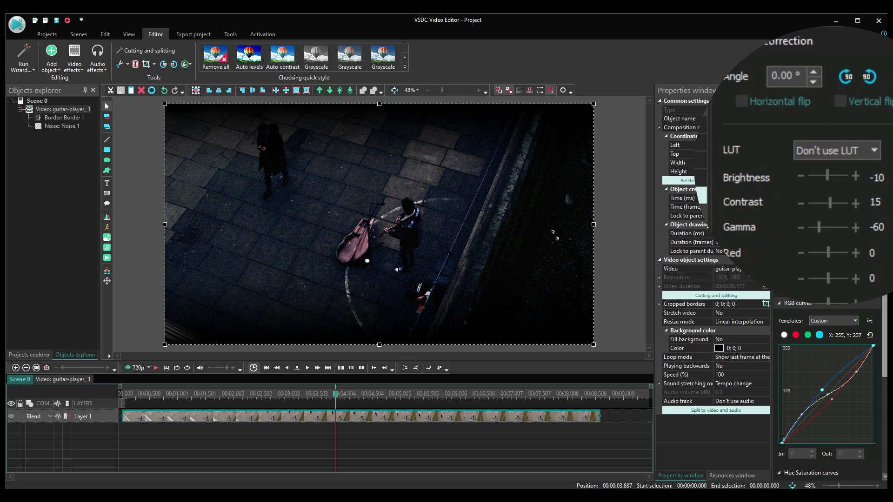
pyautogui.click(866, 150)
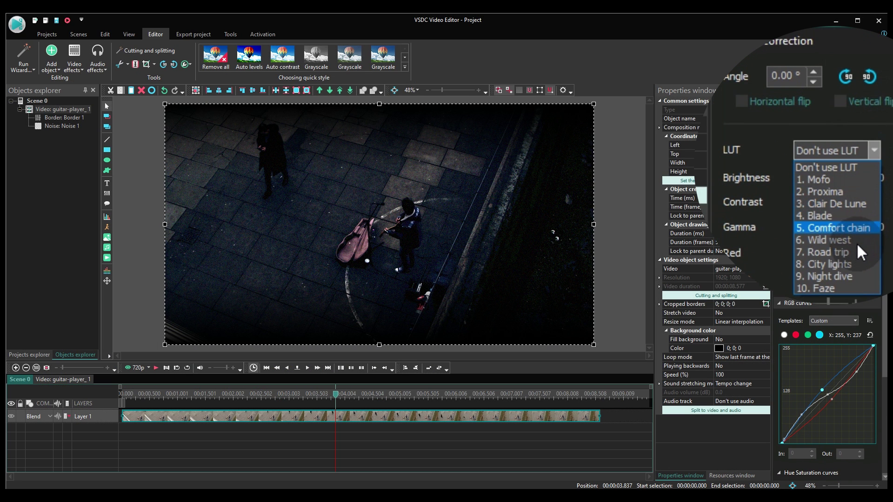
pyautogui.click(850, 272)
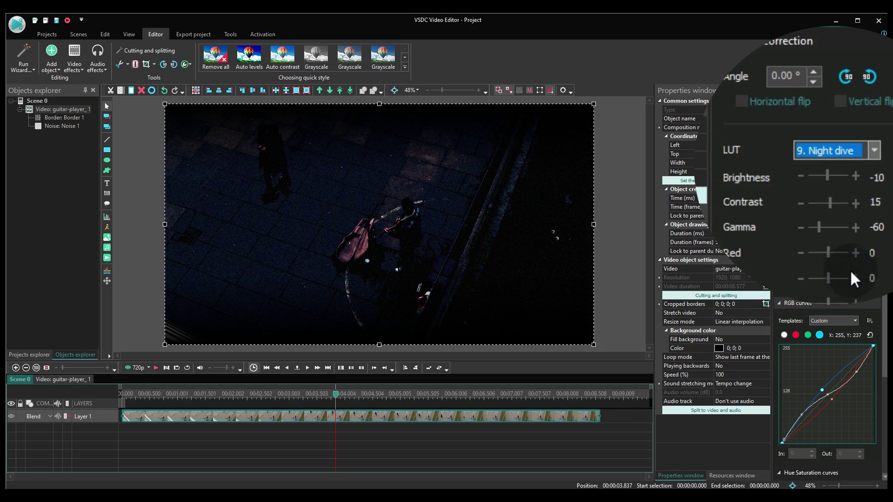